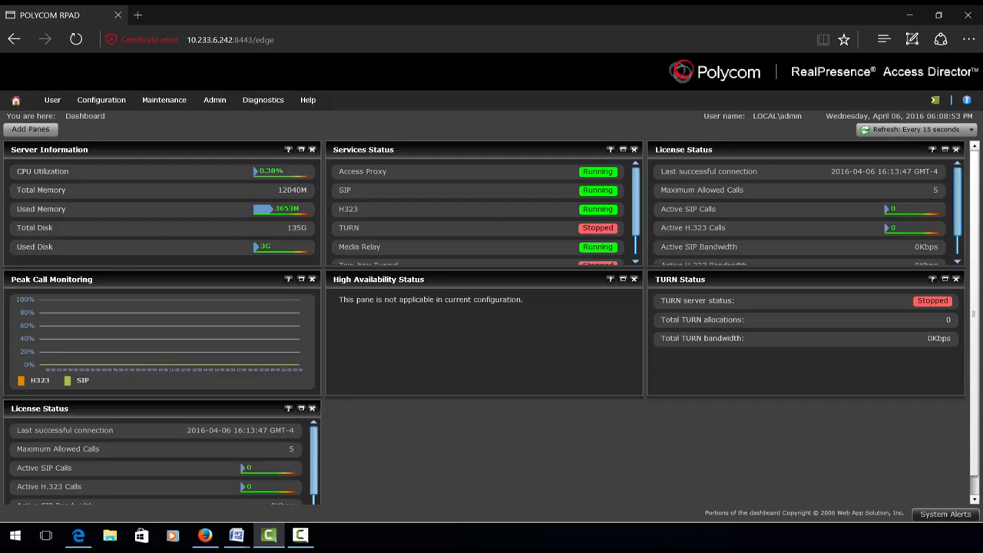
View the registration policy in the Basic ACL Settings and the rule list in the advanced Access Control List Rules
click(113, 100)
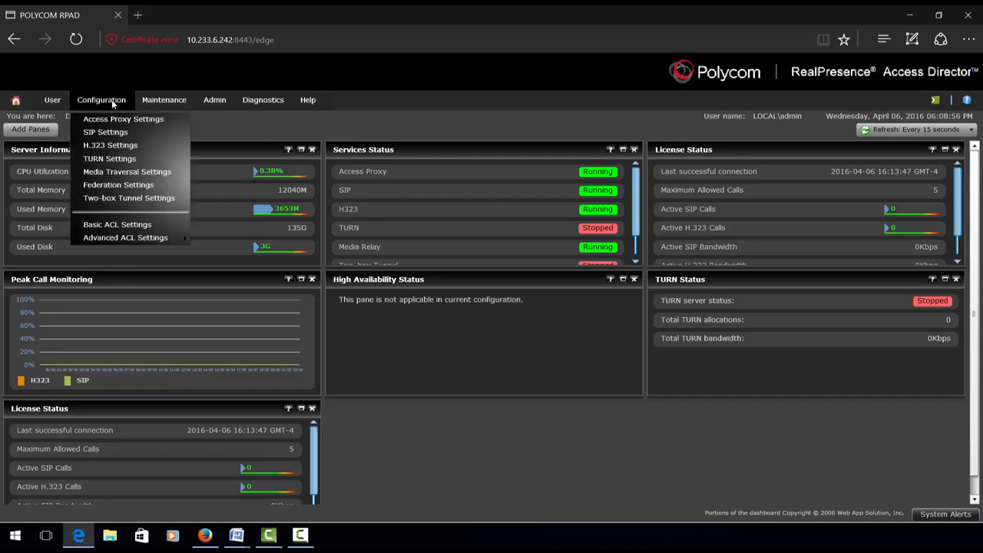
click(123, 224)
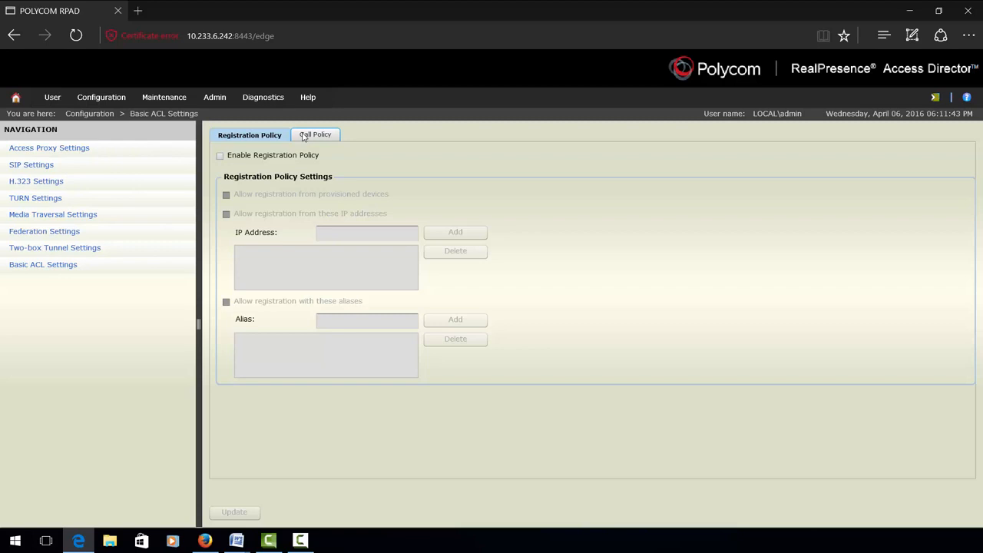
click(102, 100)
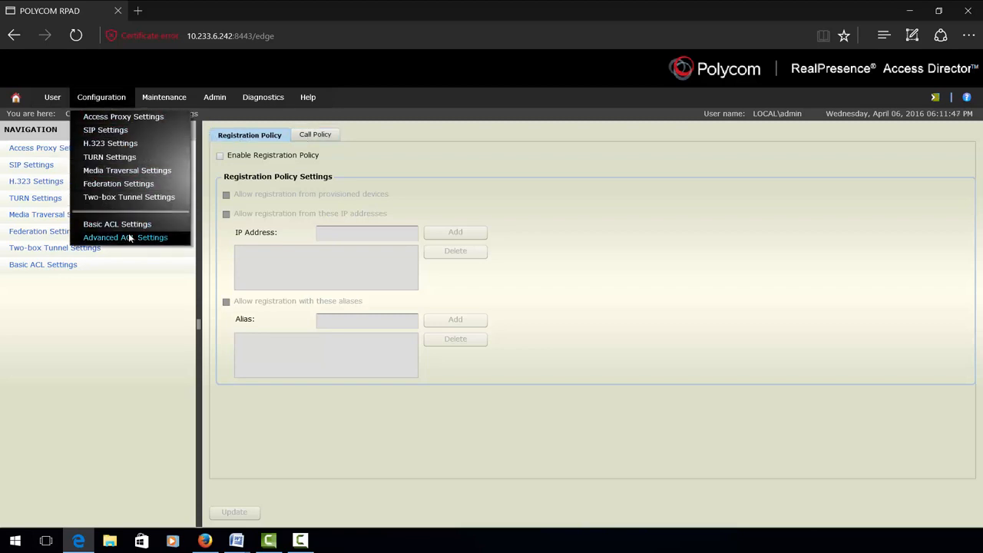
mouse_move(140, 244)
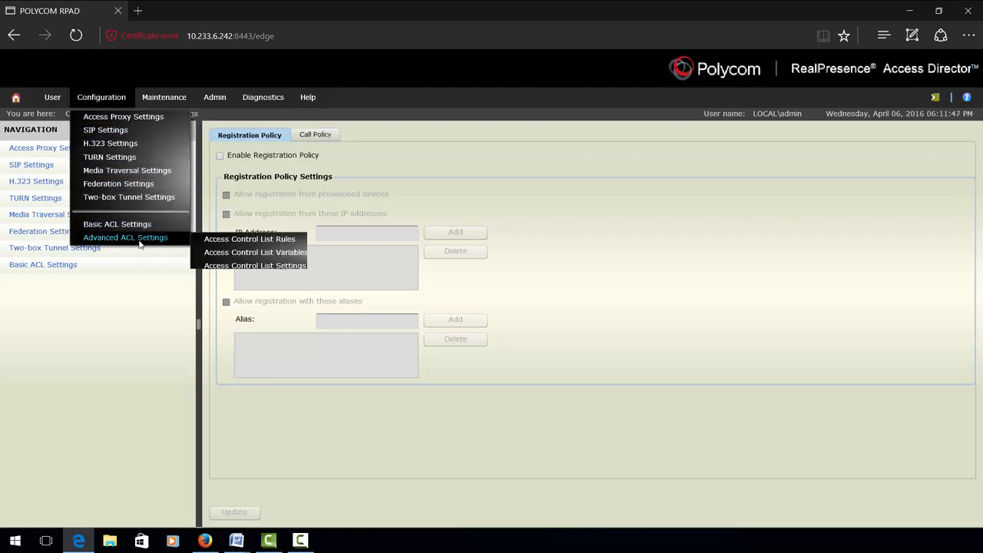
click(239, 244)
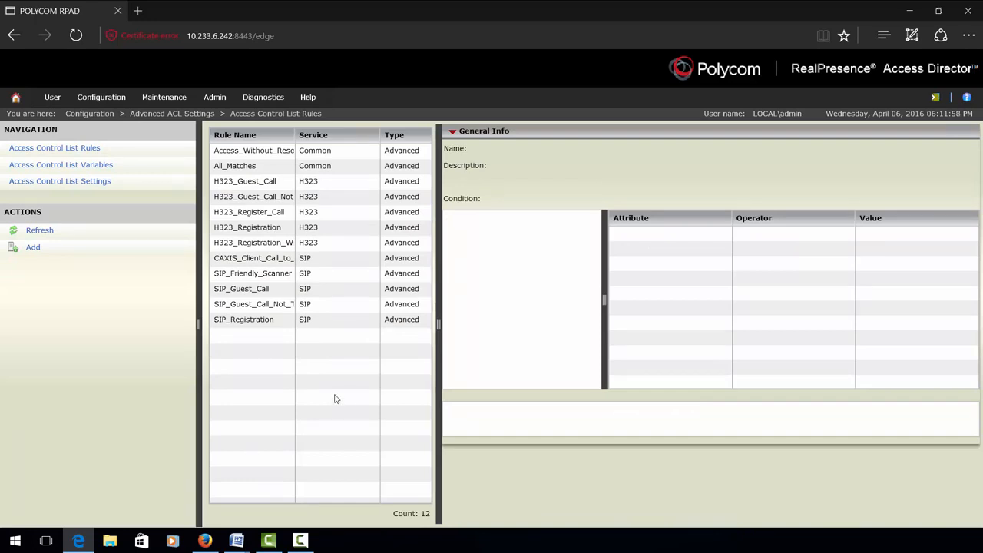
Enable the registration policy in the Basic ACL Settings and save the update
click(108, 100)
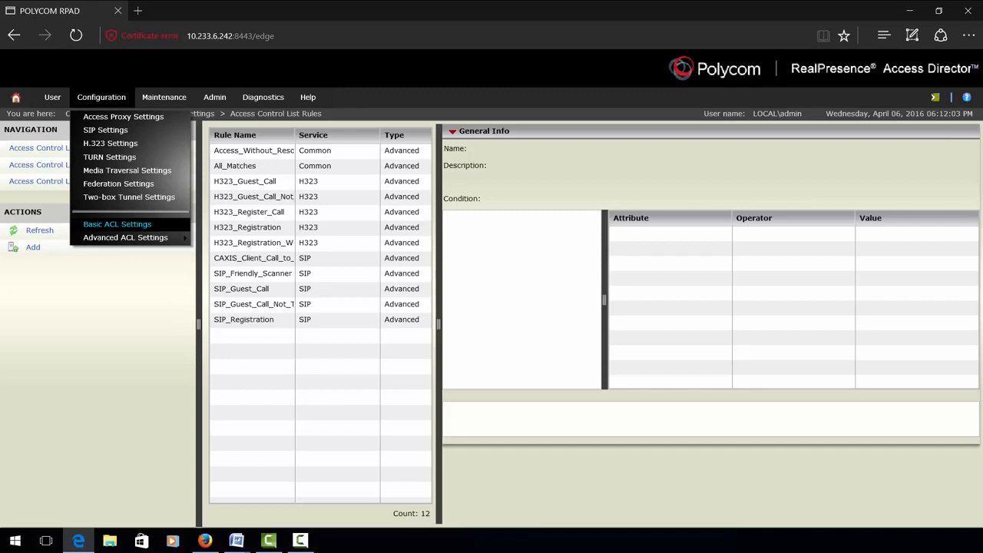
click(138, 222)
click(220, 156)
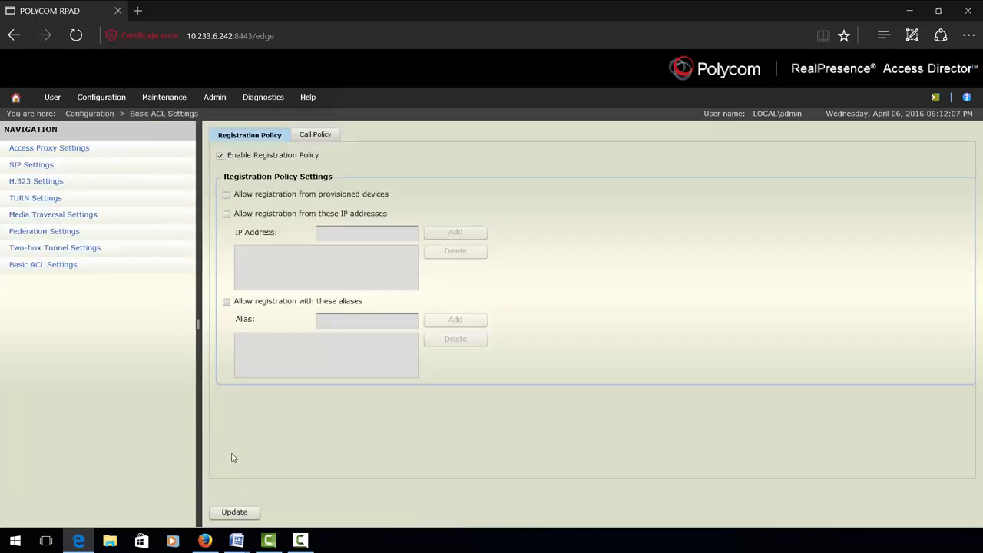
click(234, 511)
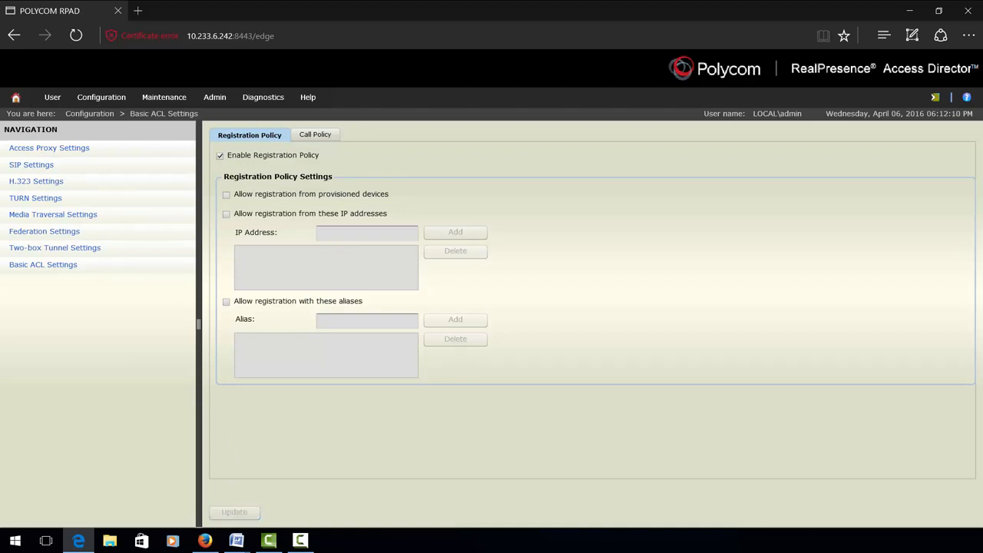
Examine the condition of the default basic H323 registration rule in the Access Control List Rules
click(109, 97)
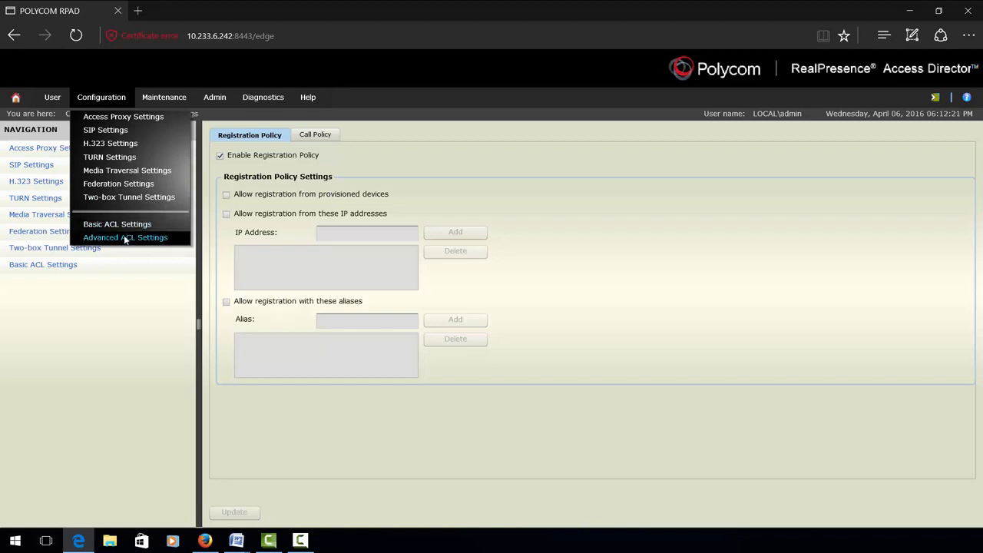
mouse_move(125, 240)
click(218, 239)
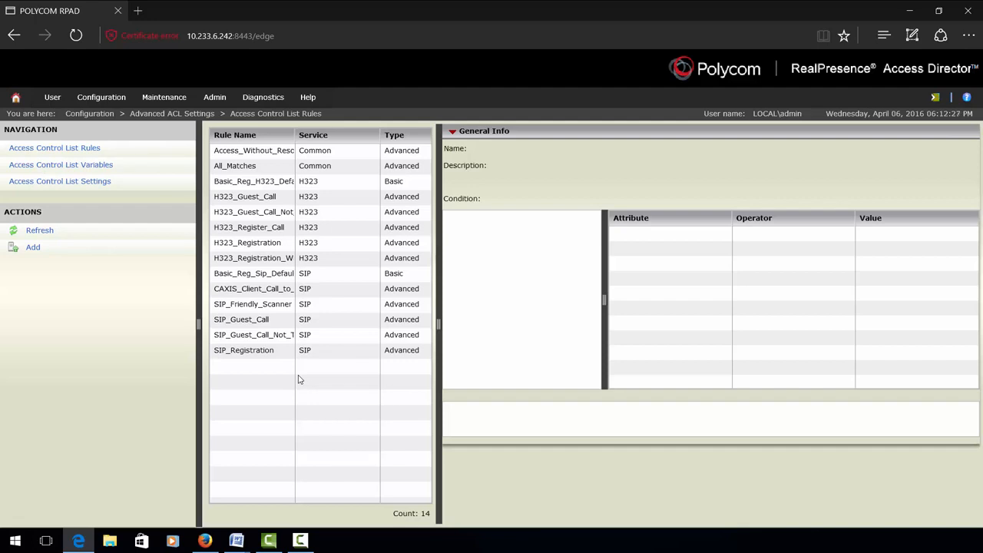
click(275, 188)
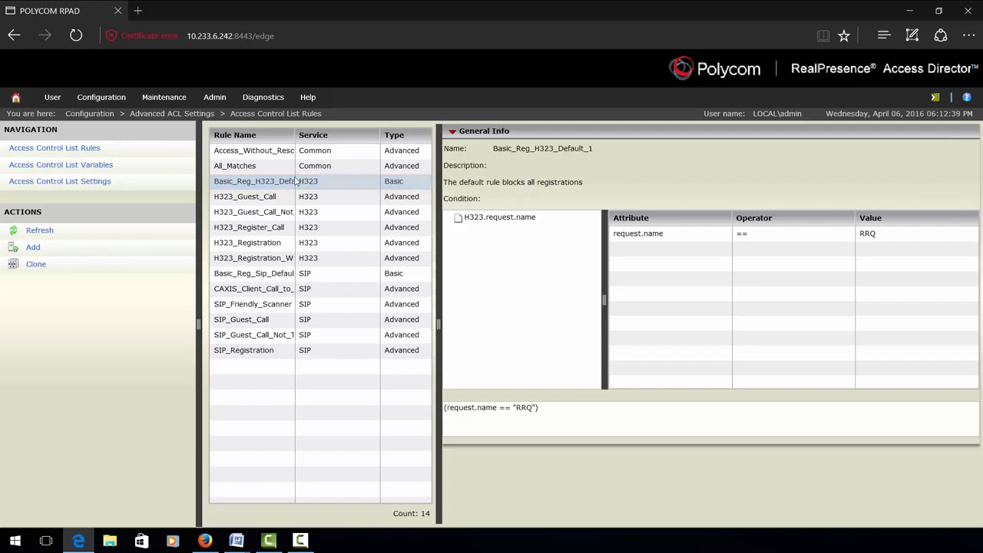
Allow registration from provisioned devices in the Basic ACL registration policy and save the update
click(111, 101)
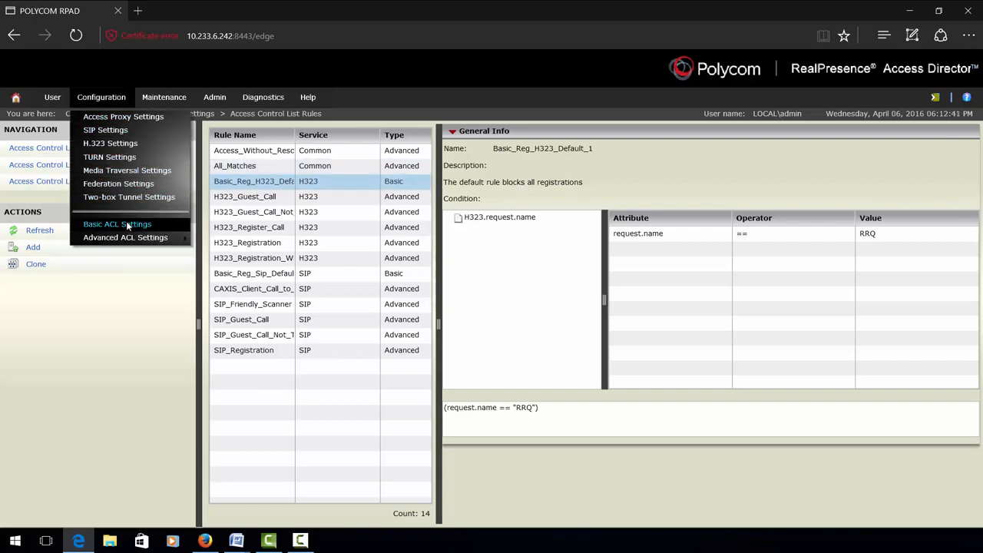
click(123, 222)
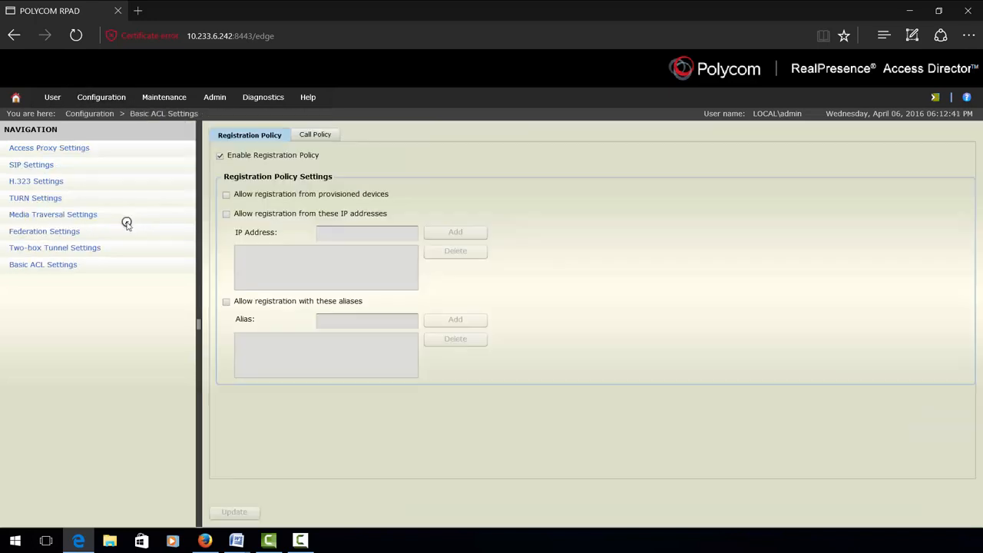
click(226, 194)
click(234, 510)
Examine the basic SIP and H323 provisioned-device registration rules in the Access Control List Rules
click(113, 99)
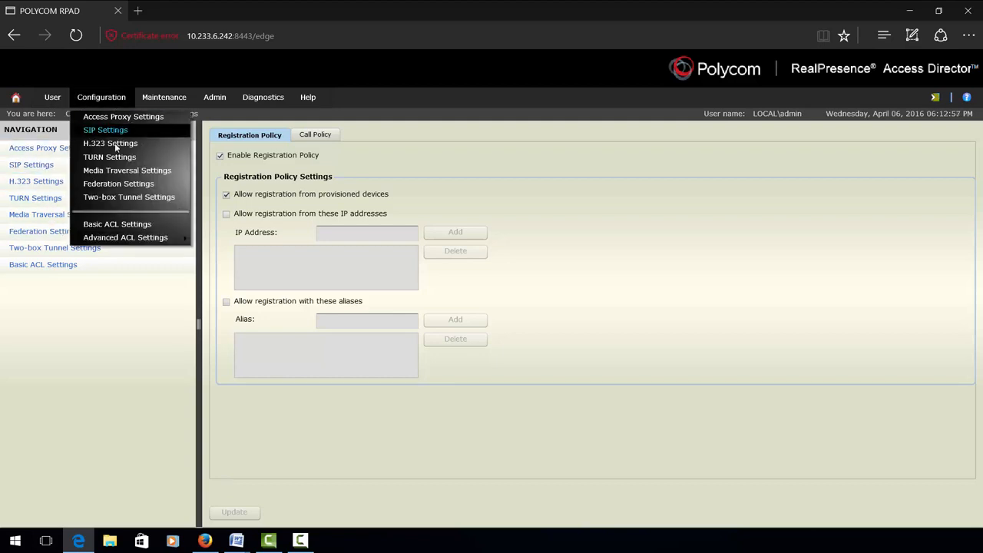
mouse_move(138, 241)
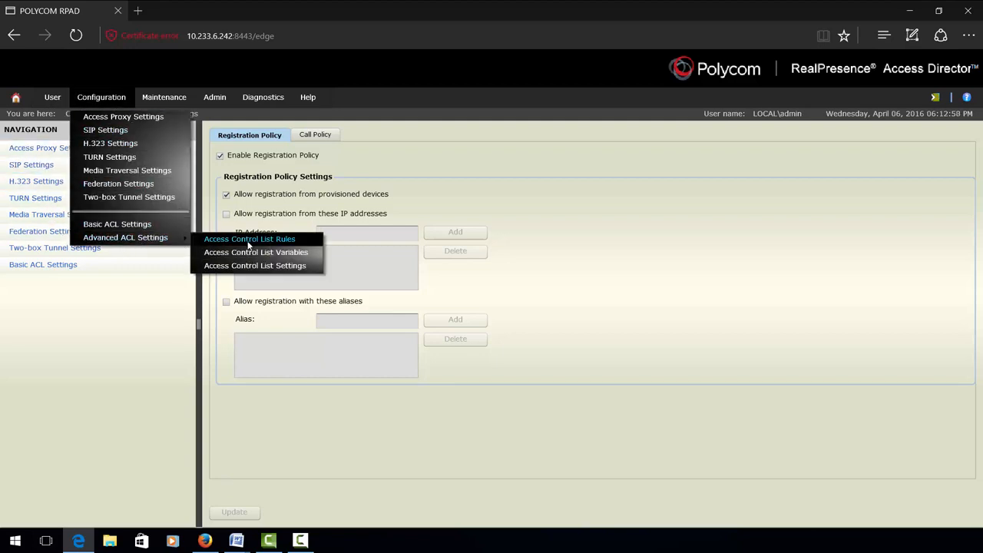
click(247, 243)
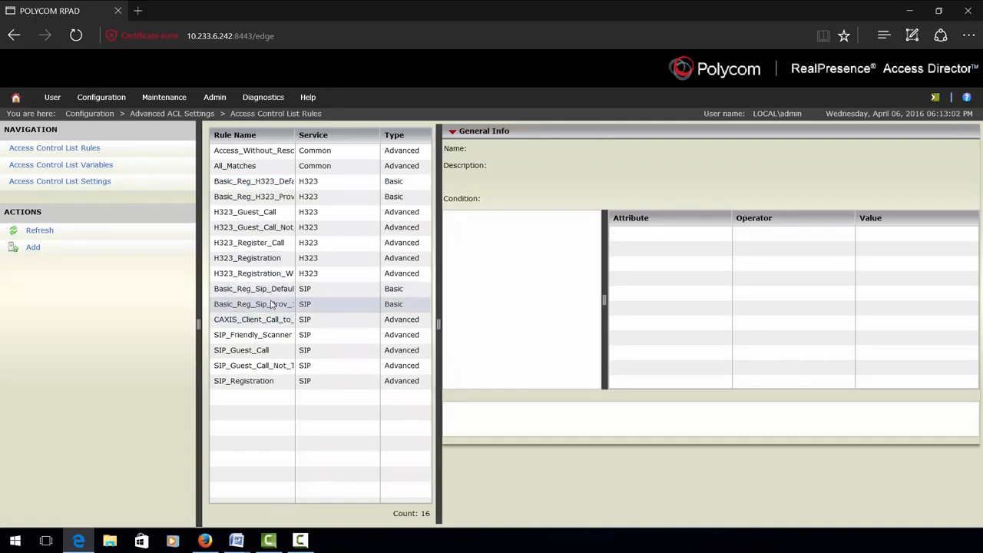
click(271, 306)
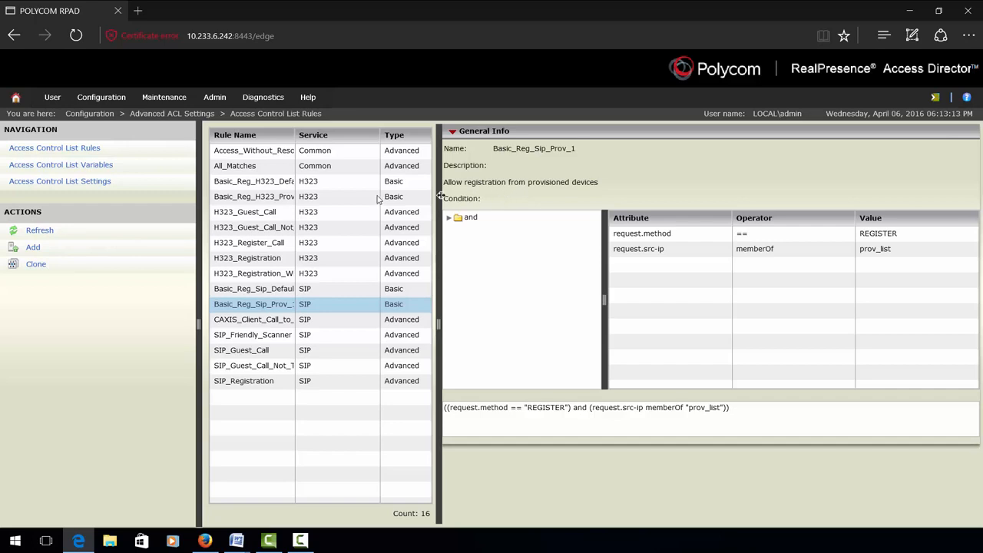
click(288, 202)
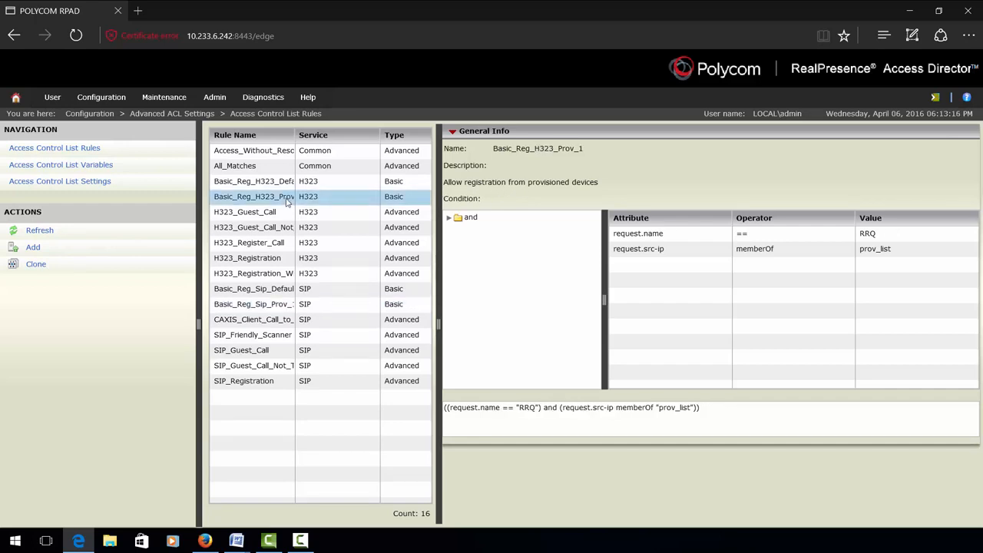
Allow registration from the IP addresses 192.168.1.* in the Basic ACL registration policy and save the update
click(100, 98)
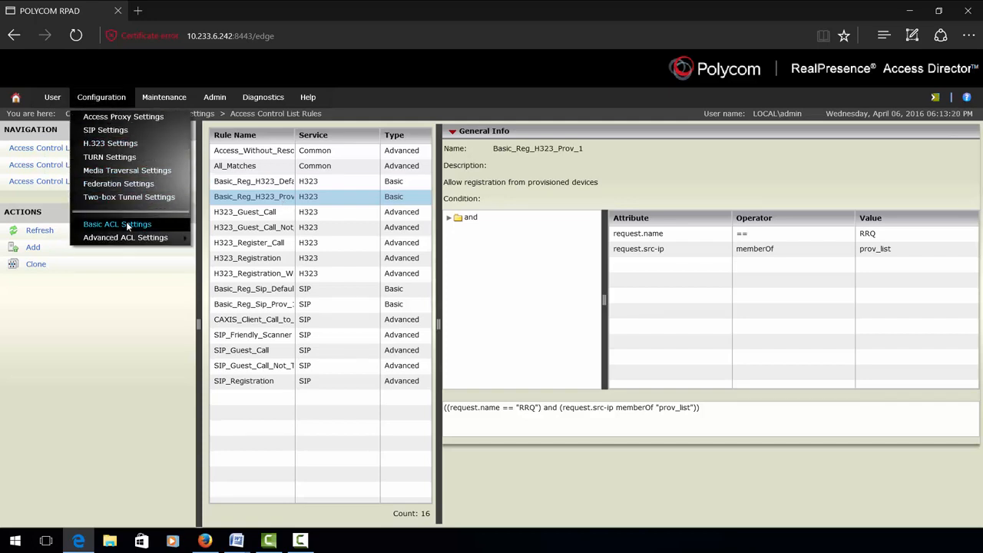
click(124, 224)
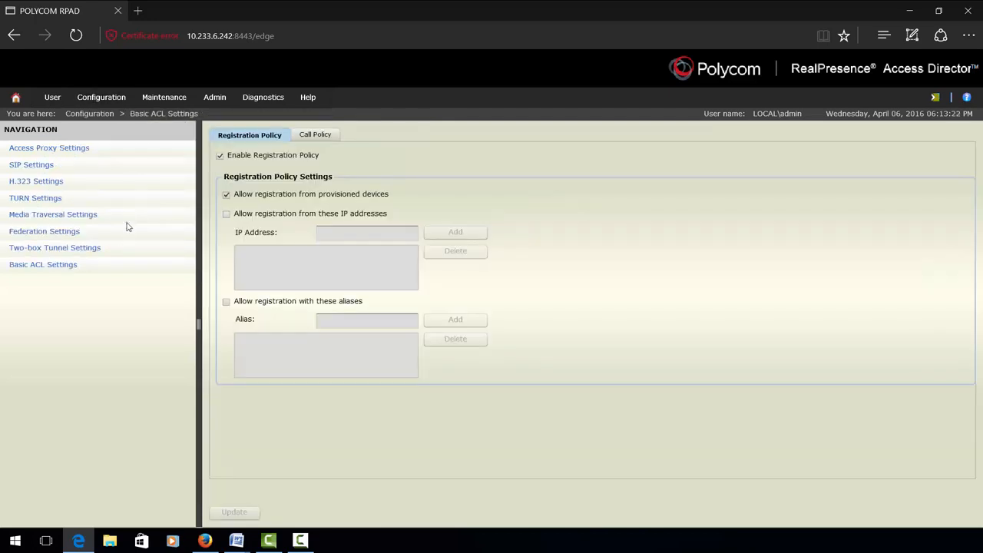
click(226, 215)
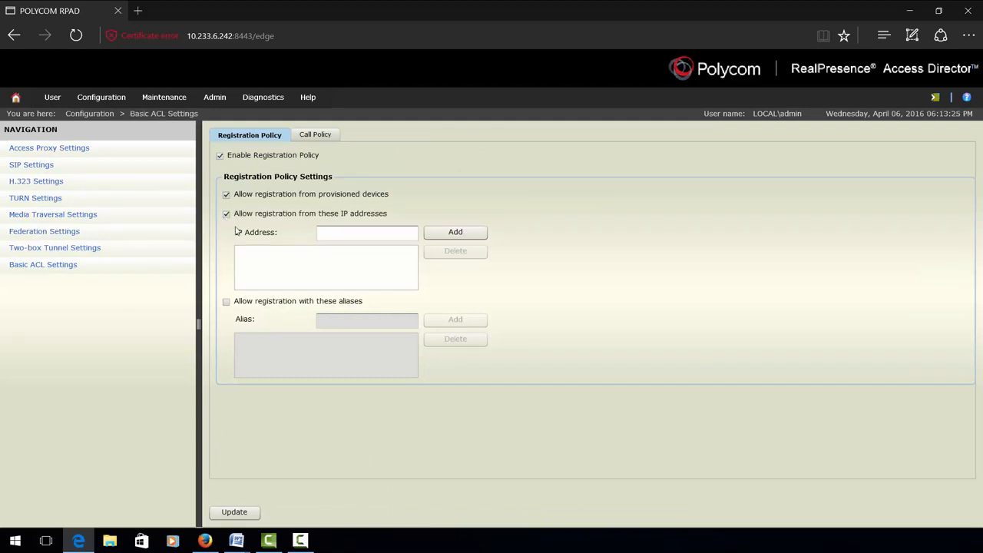
click(323, 233)
text(192.168.1.*)
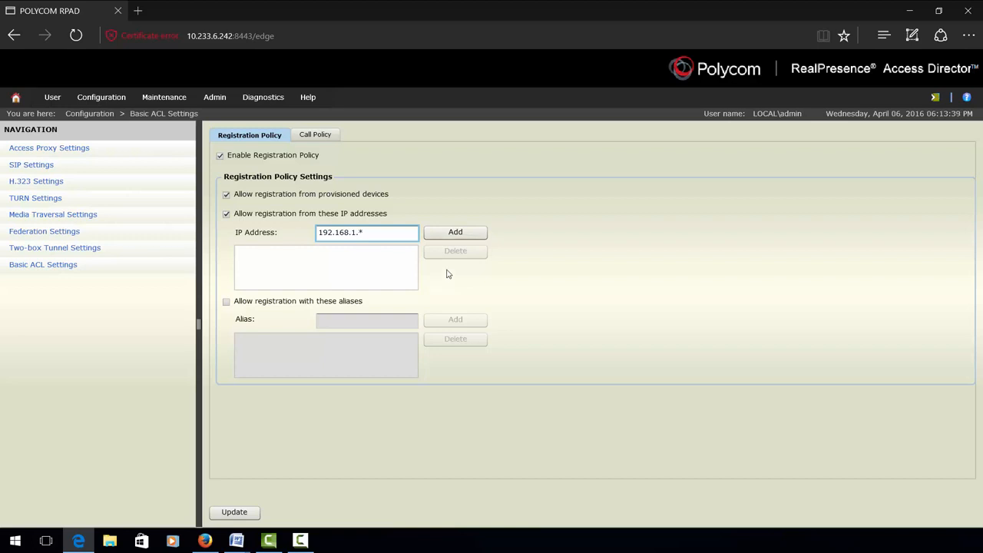
click(448, 233)
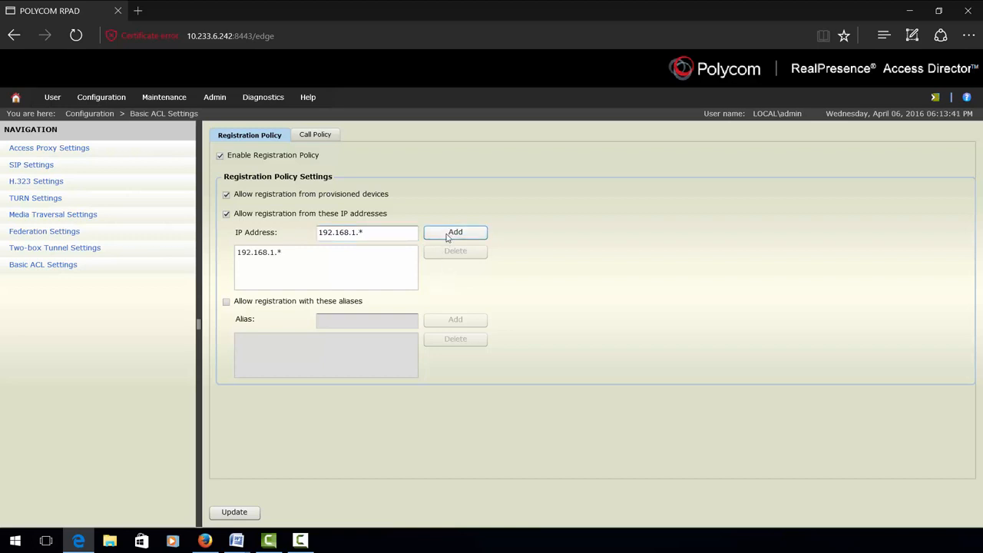
click(230, 511)
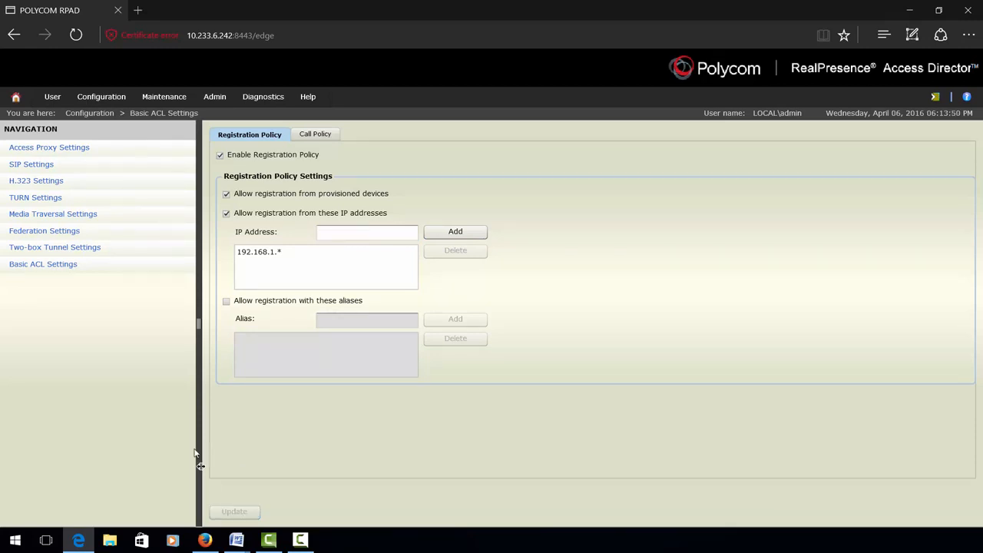
Examine the basic H323 IP address registration rule Basic_Reg_H323_IP_1 in the Access Control List Rules
click(113, 101)
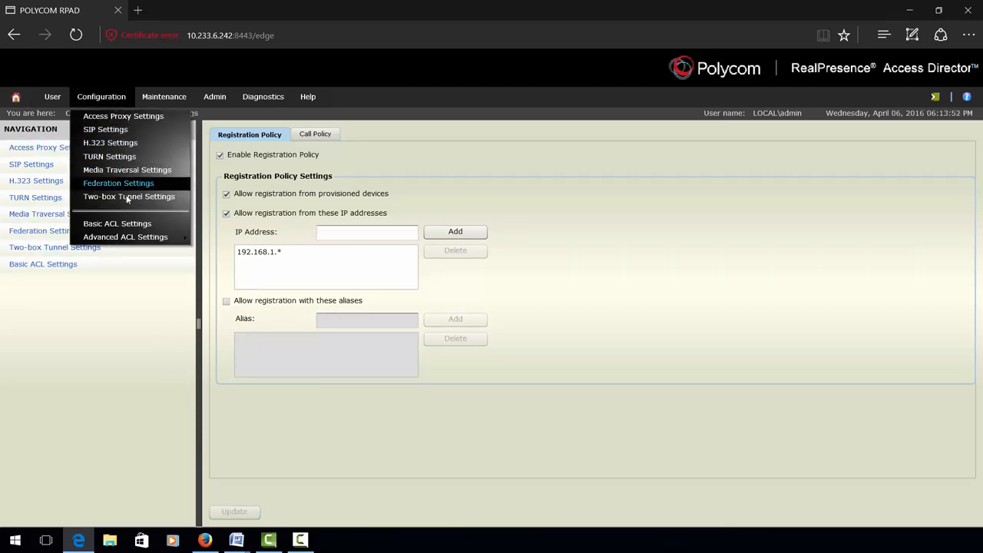
mouse_move(145, 238)
click(217, 242)
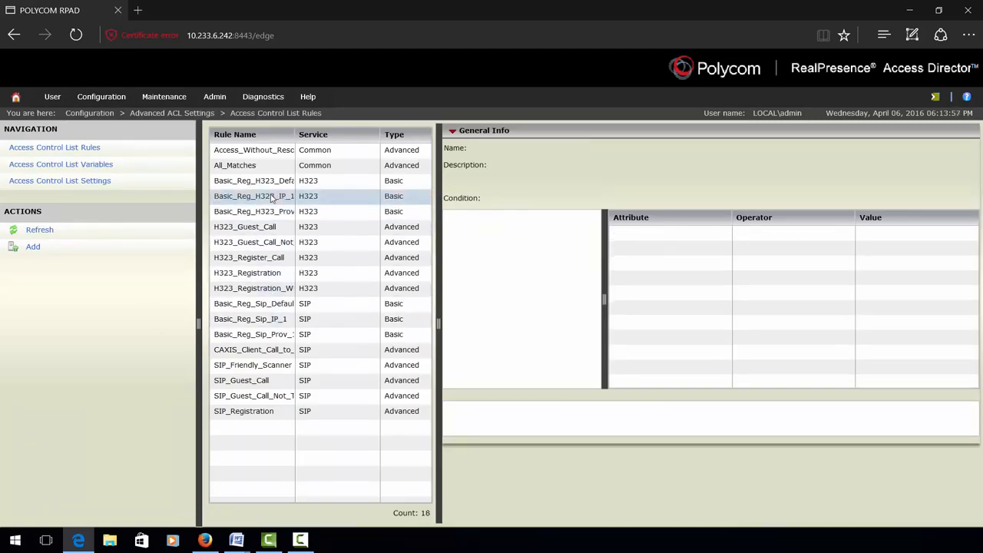
click(280, 198)
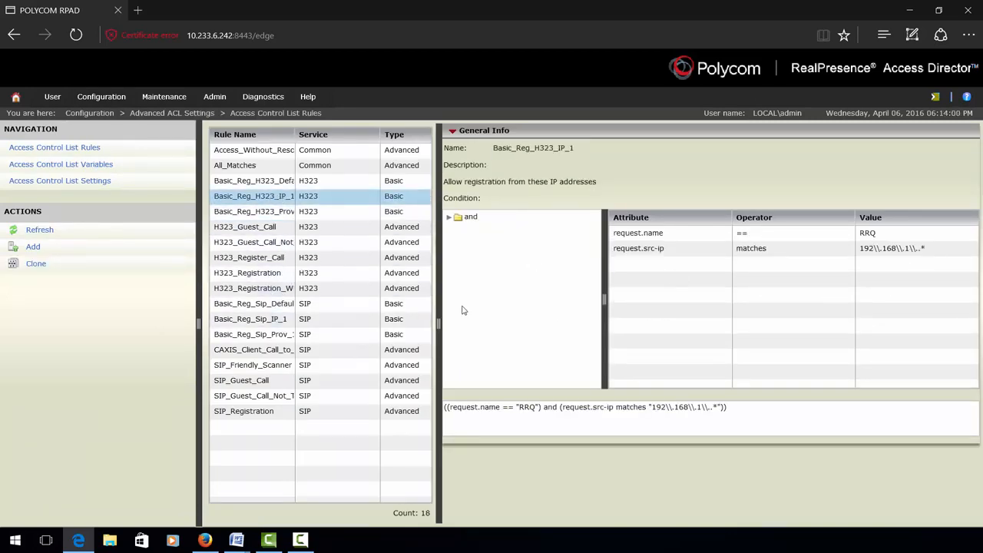
Enable registration with specified aliases in the Basic ACL registration policy
click(113, 97)
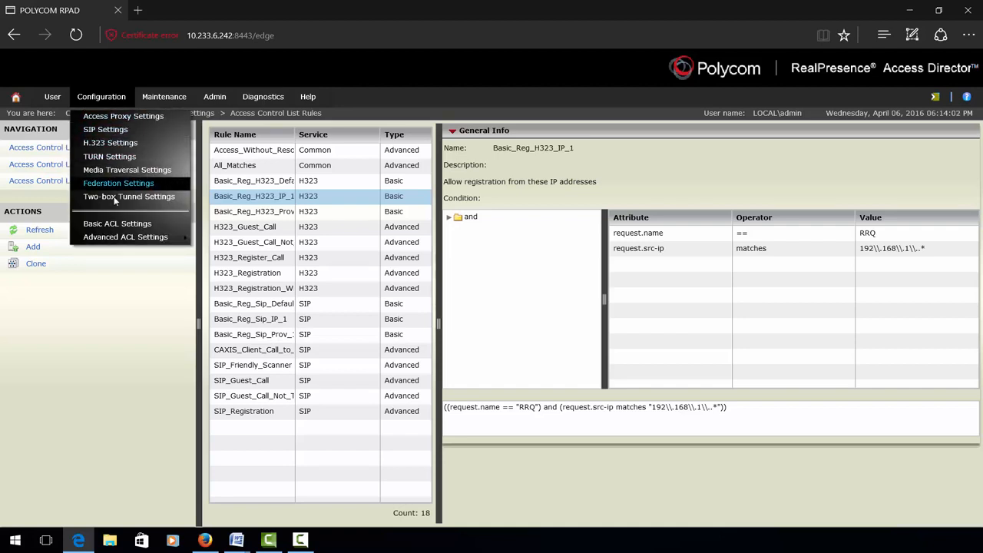
click(120, 224)
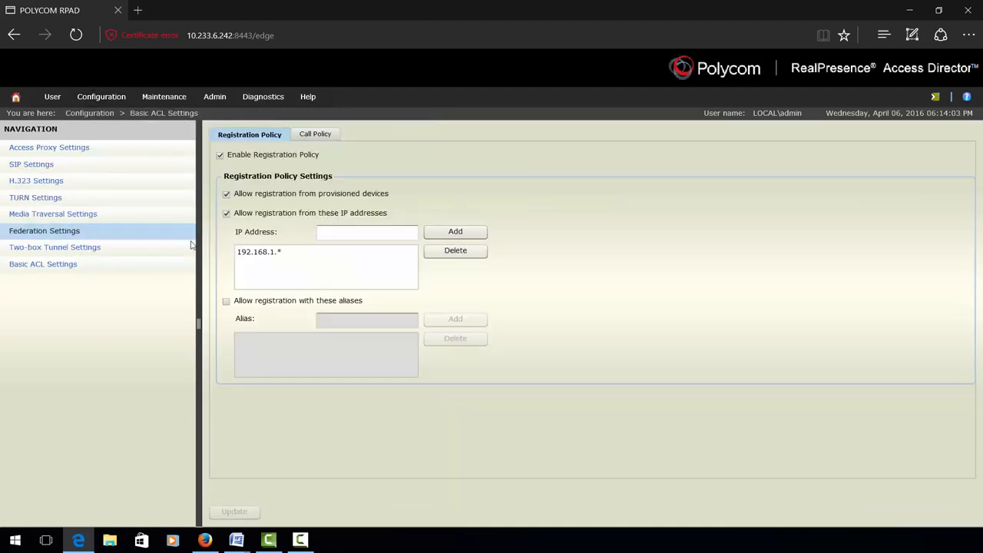
click(225, 301)
click(340, 322)
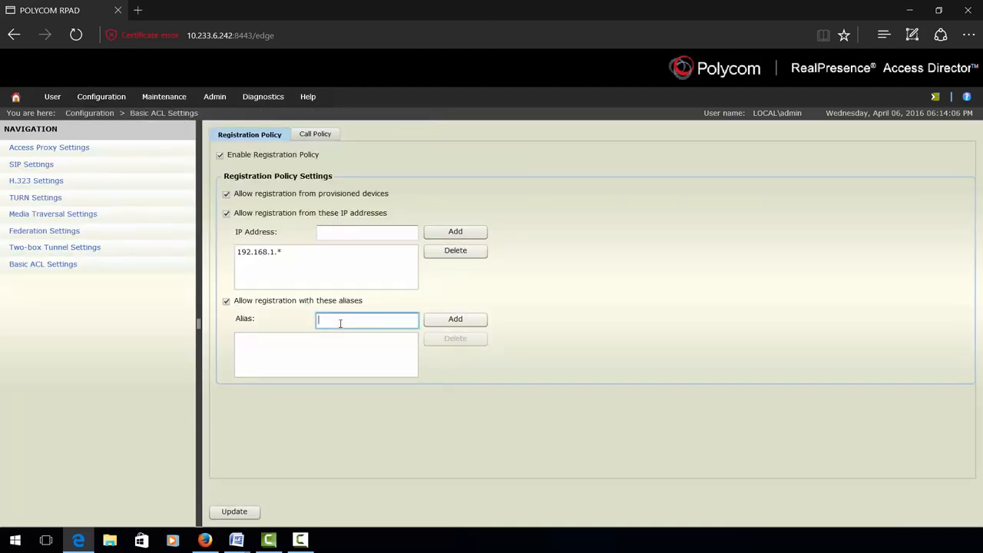
text(56)
text(*)
key(BackSpace)
key(BackSpace)
key(BackSpace)
Add the alias 76* to the allowed registration aliases and save the registration policy
text(76)
click(444, 322)
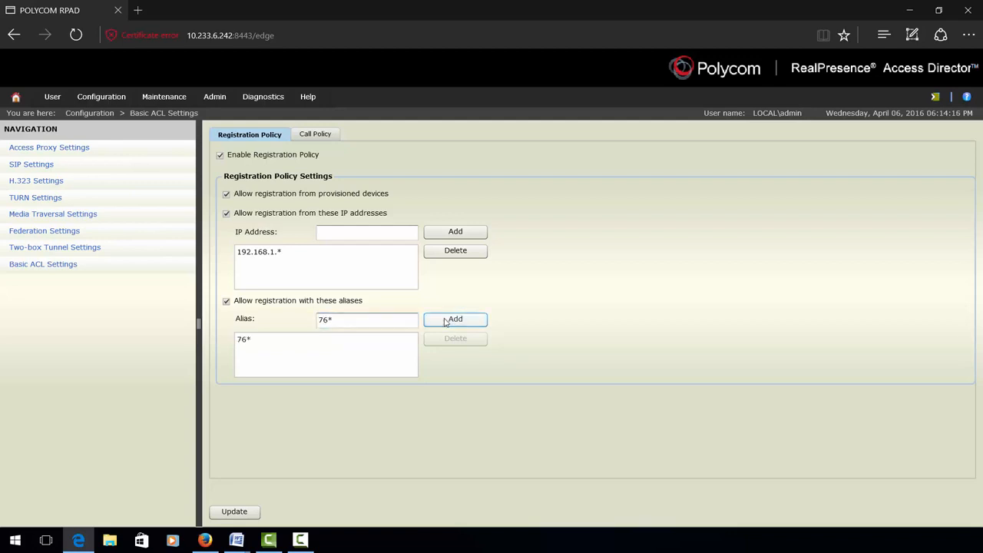
click(232, 511)
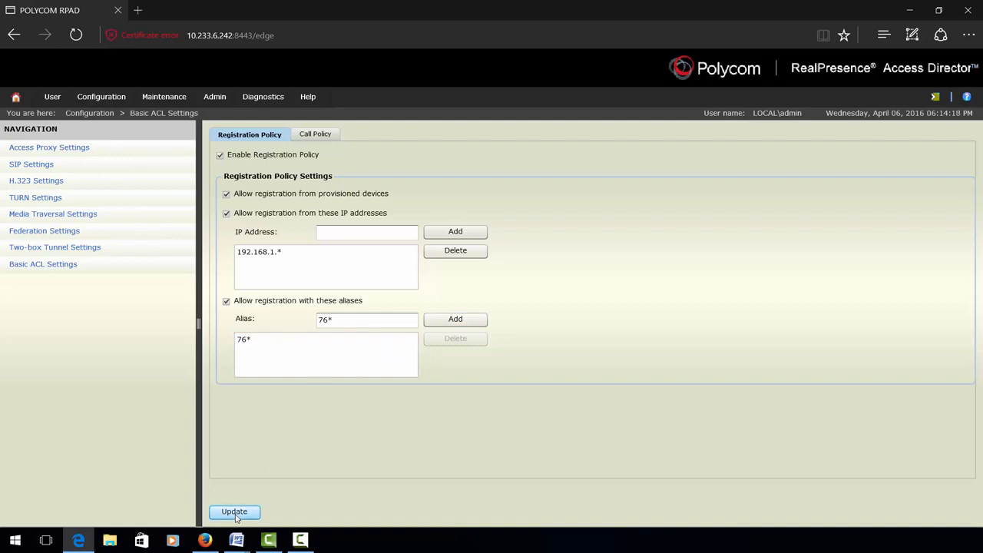
Enable the call policy, allowing calls from registered devices and calls to specified VMR prefixes or ranges
click(313, 137)
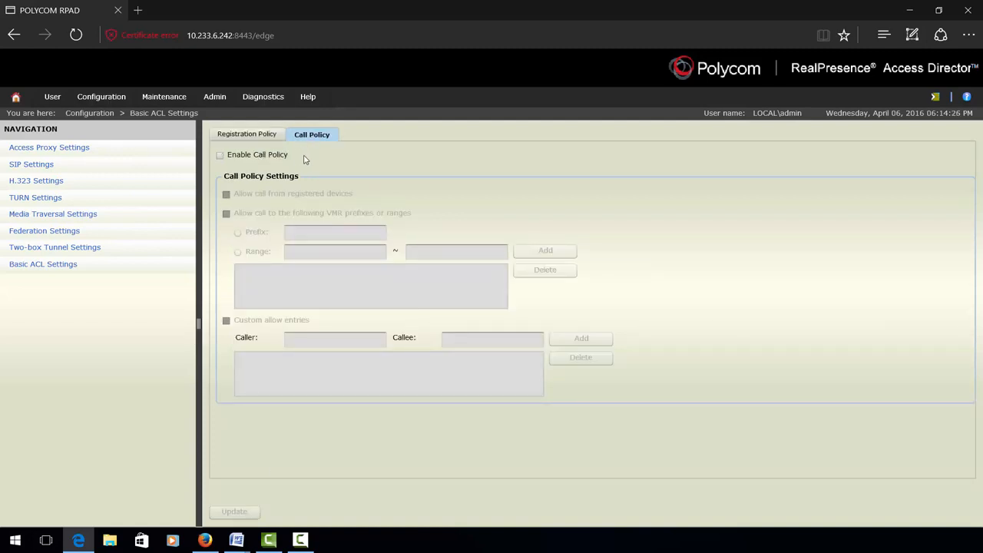
click(220, 156)
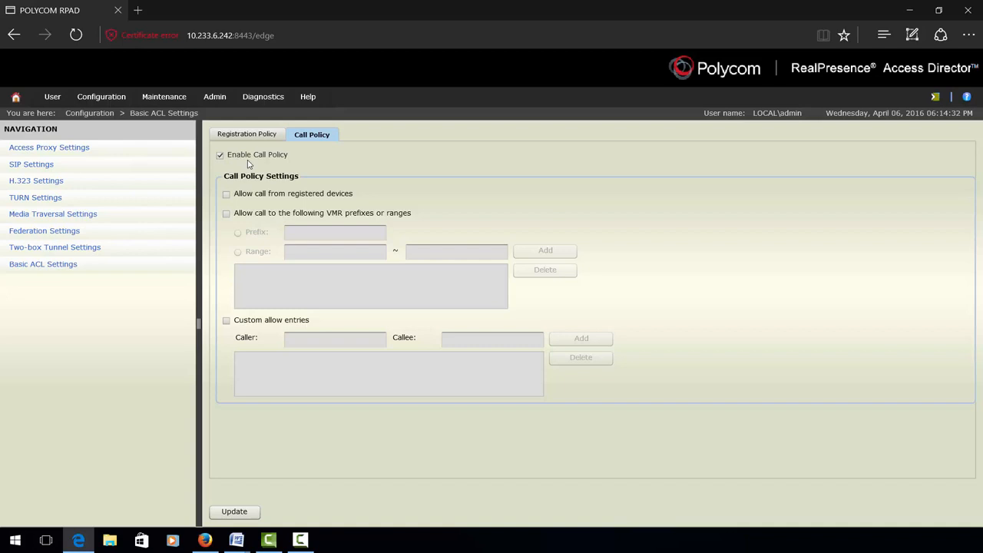
click(226, 196)
click(227, 215)
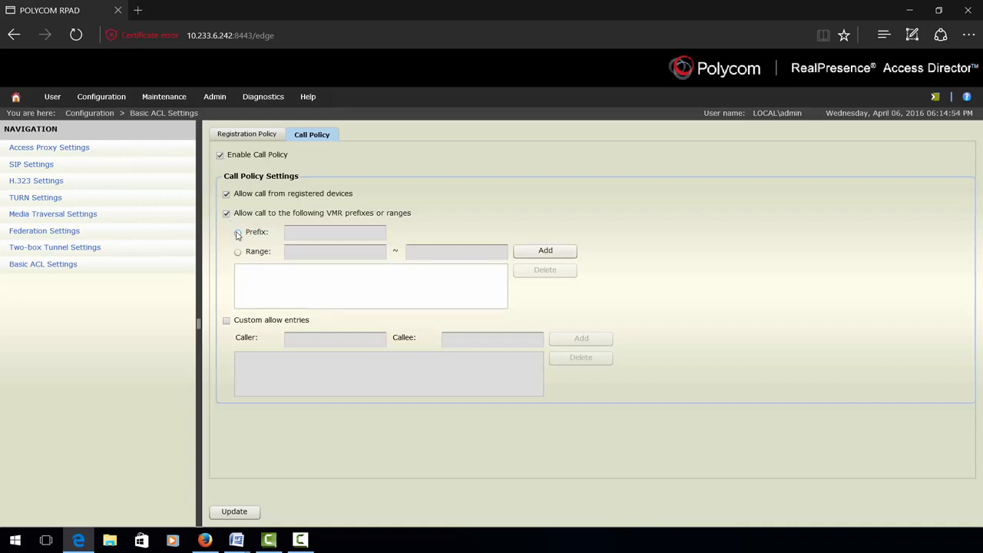
Add the VMR prefix 80 to the allowed call destinations in the call policy
click(238, 235)
click(290, 232)
text(8)
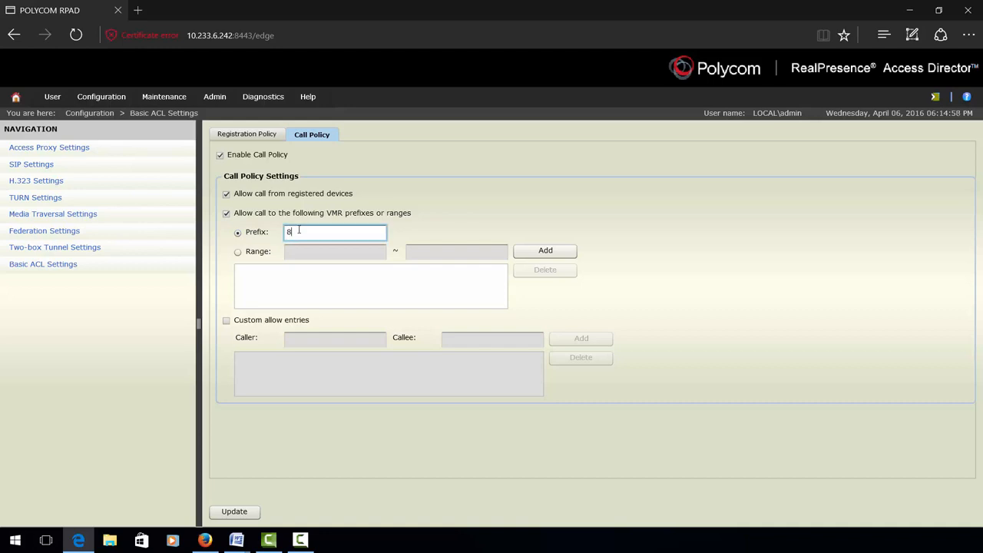
text(0)
click(544, 255)
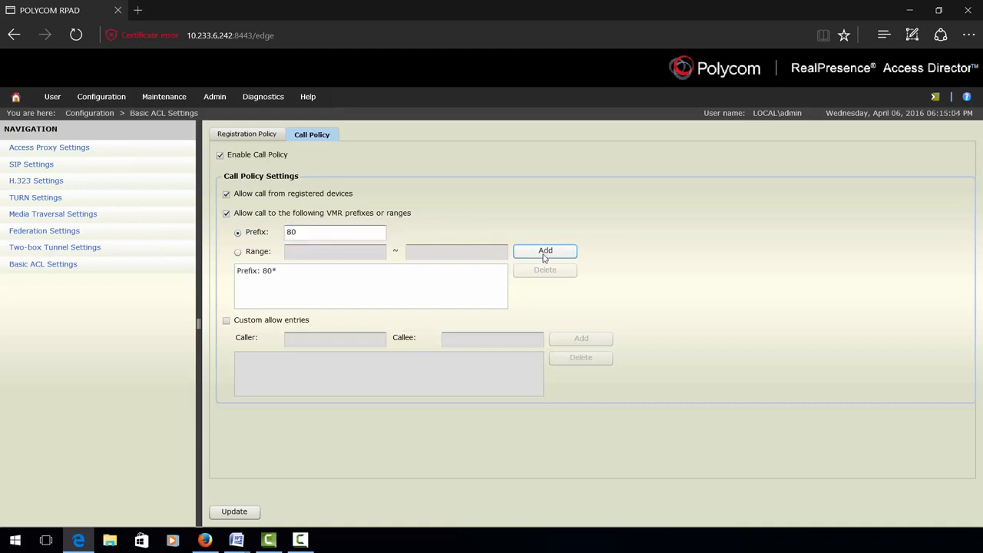
Add the VMR range 1111 to 2222 to the allowed call destinations
click(237, 251)
click(311, 250)
text(1)
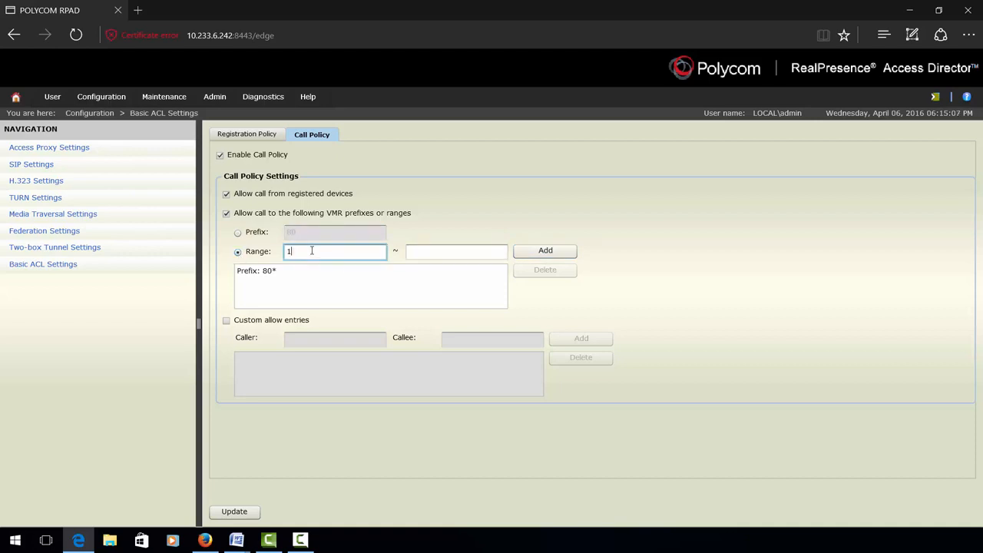
text(111)
click(421, 256)
text(2222)
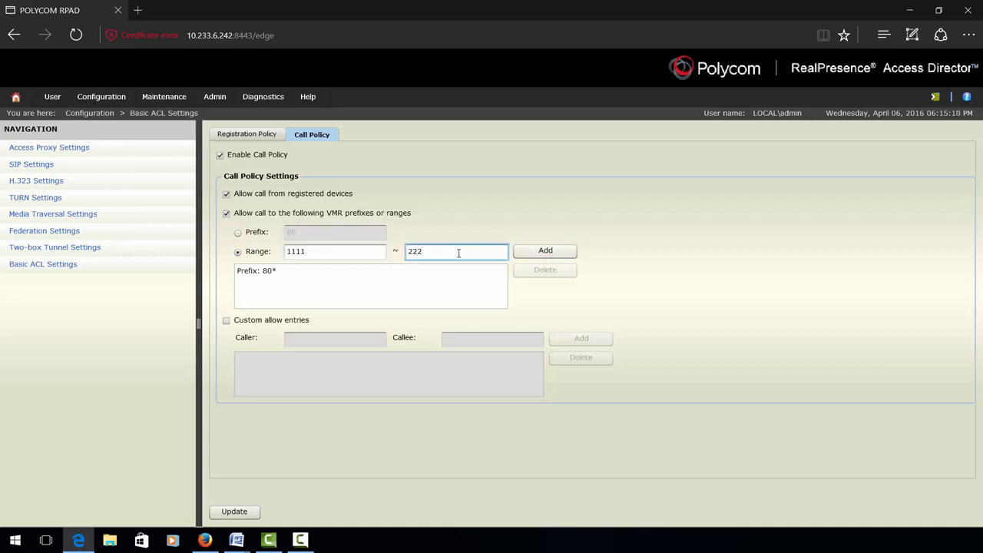
click(541, 251)
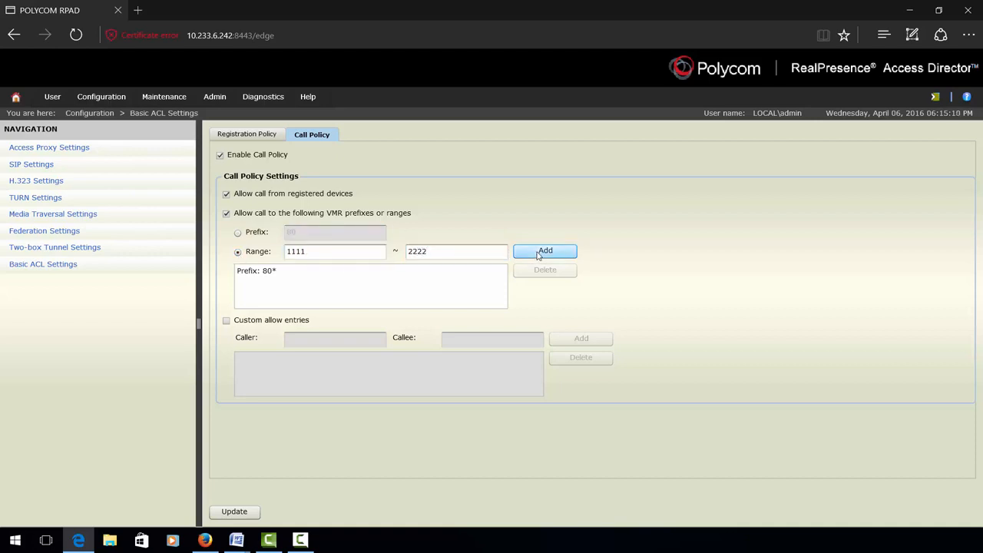
Enable custom allow entries, add one with caller 2345 and callee 6789, and save the call policy
click(227, 320)
click(308, 339)
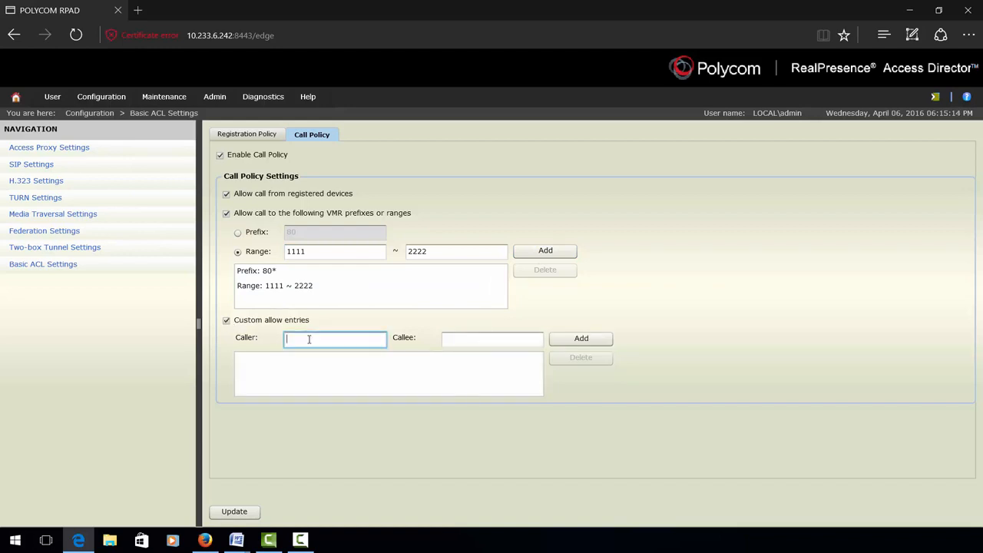
text(2345)
click(466, 338)
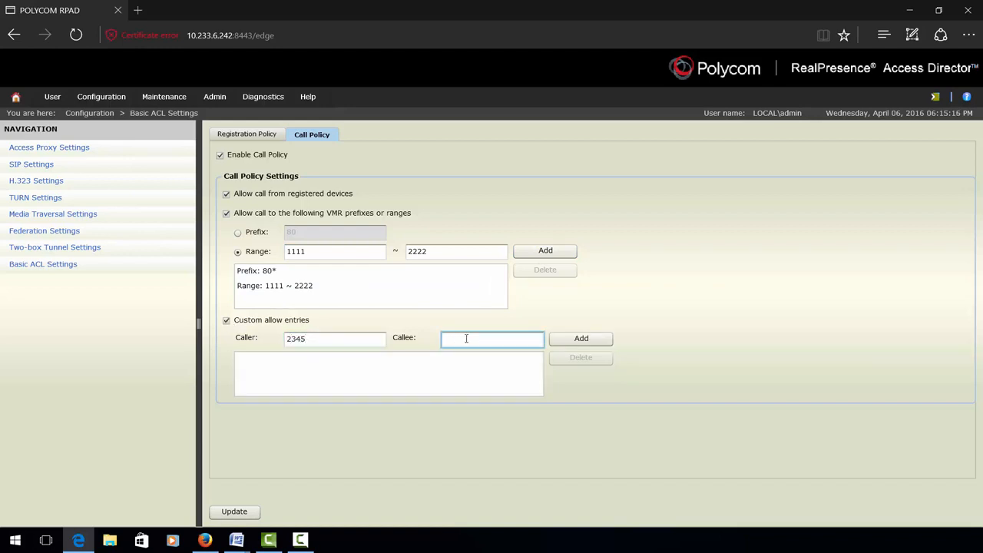
text(6789)
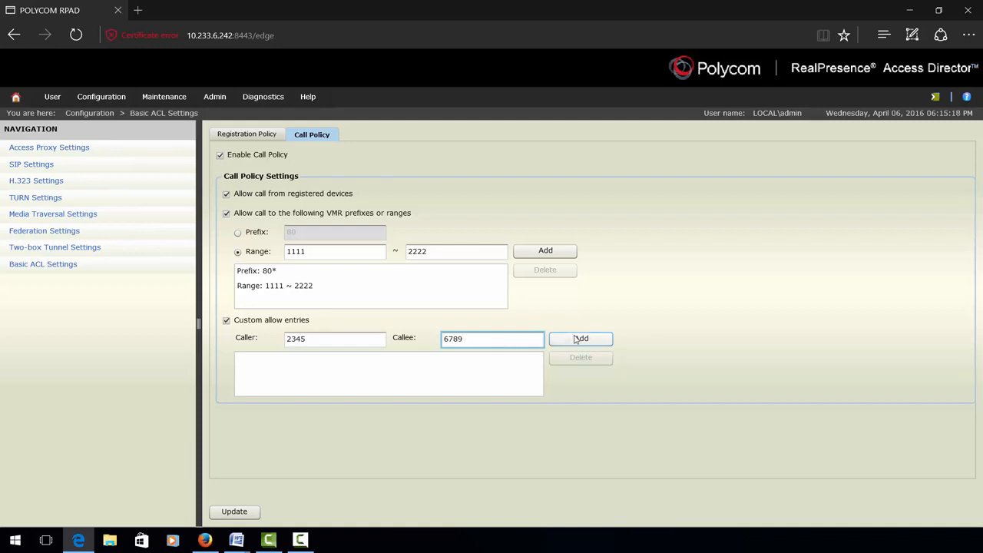
click(553, 340)
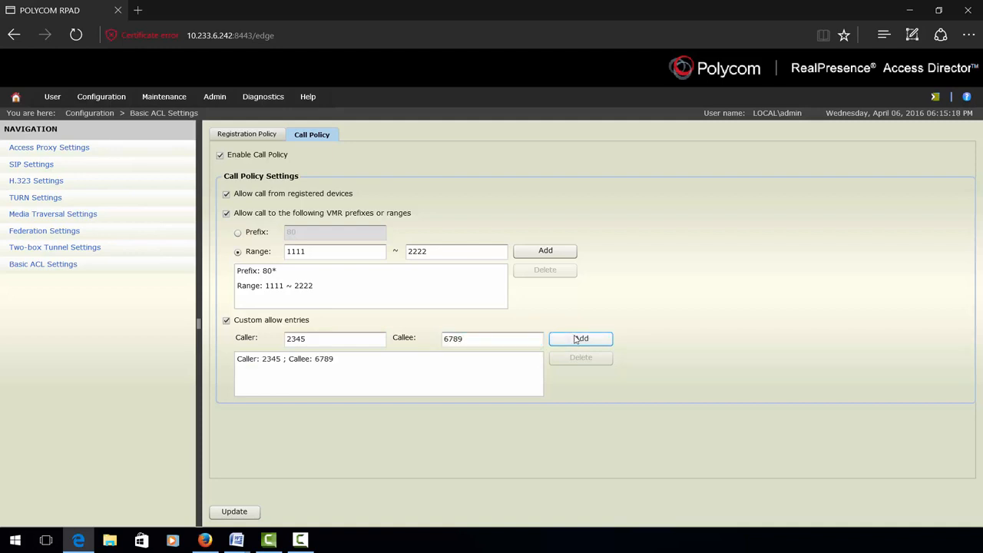
click(242, 511)
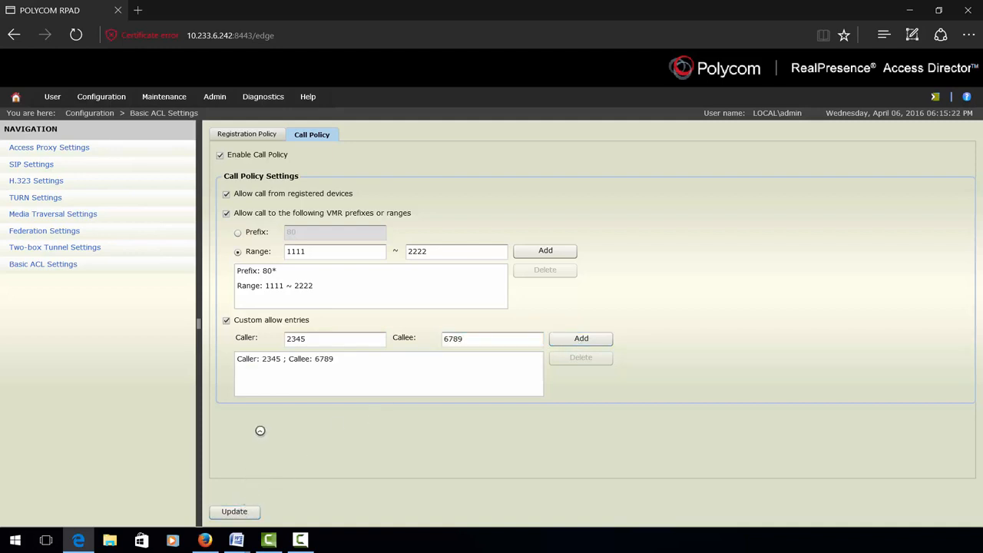